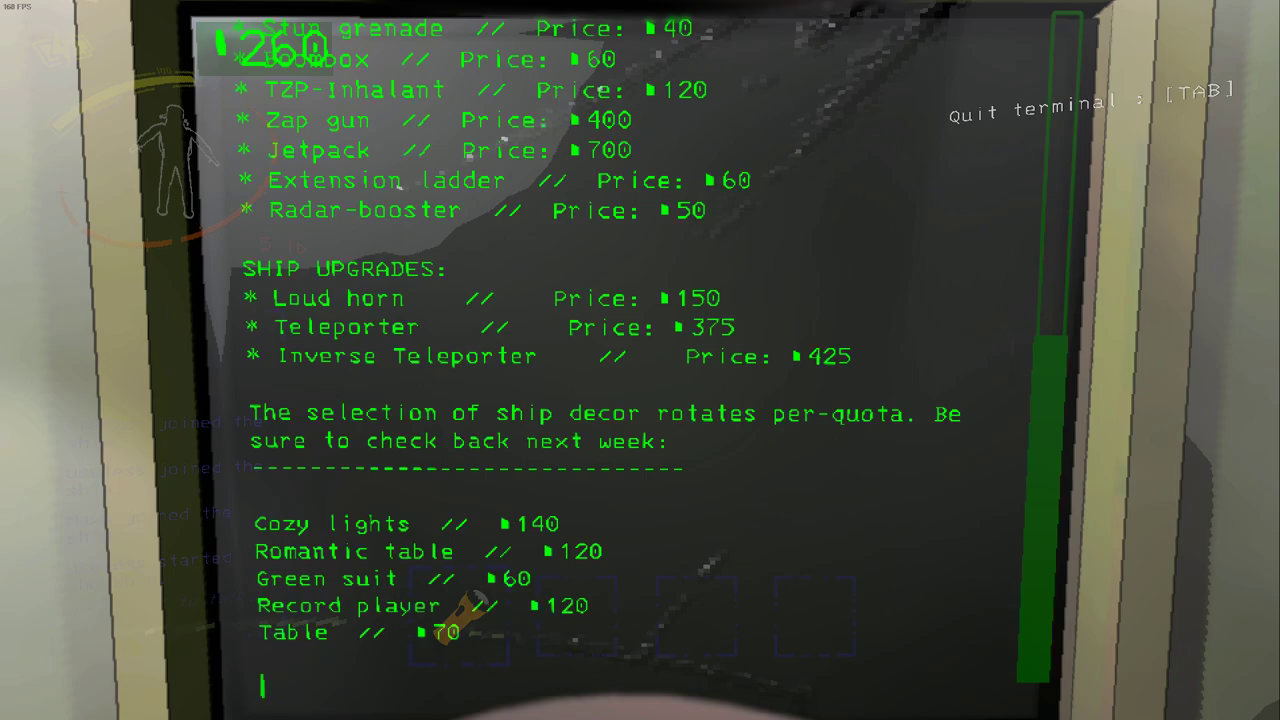
Order and confirm the cozy lights at the terminal, dropping credits from 260 to 120
key(Return)
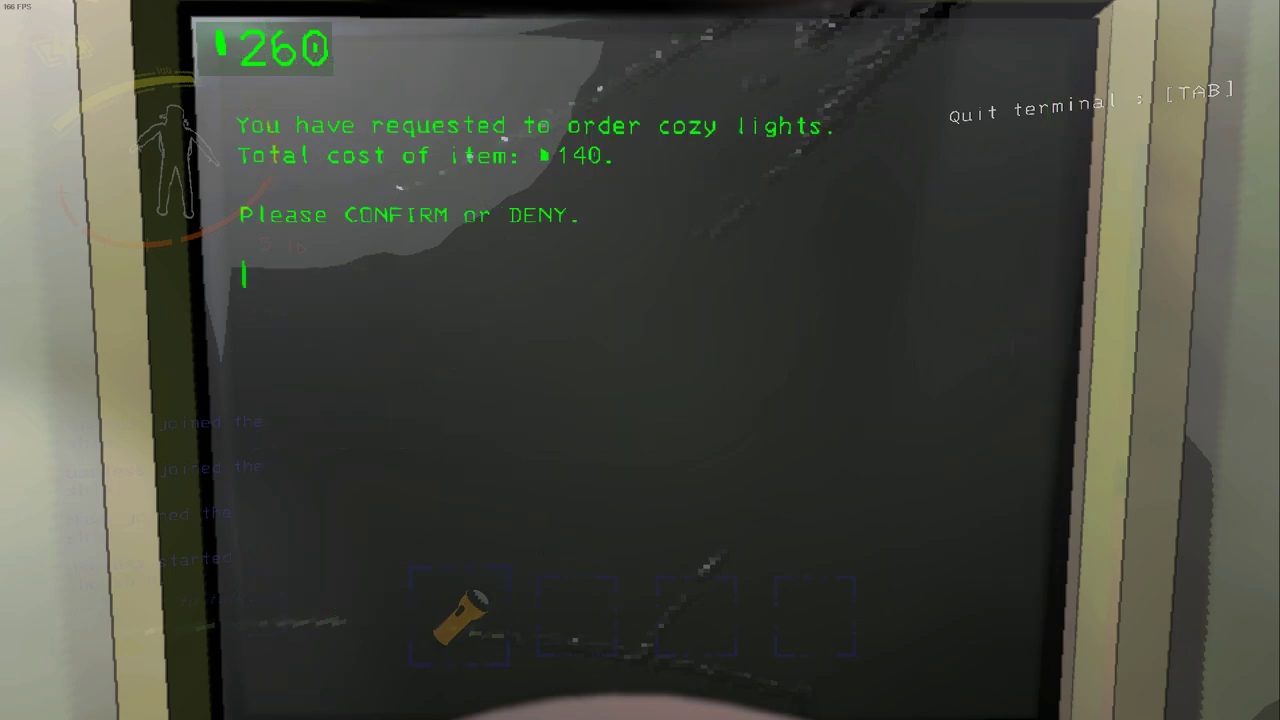
text(confirm)
key(Return)
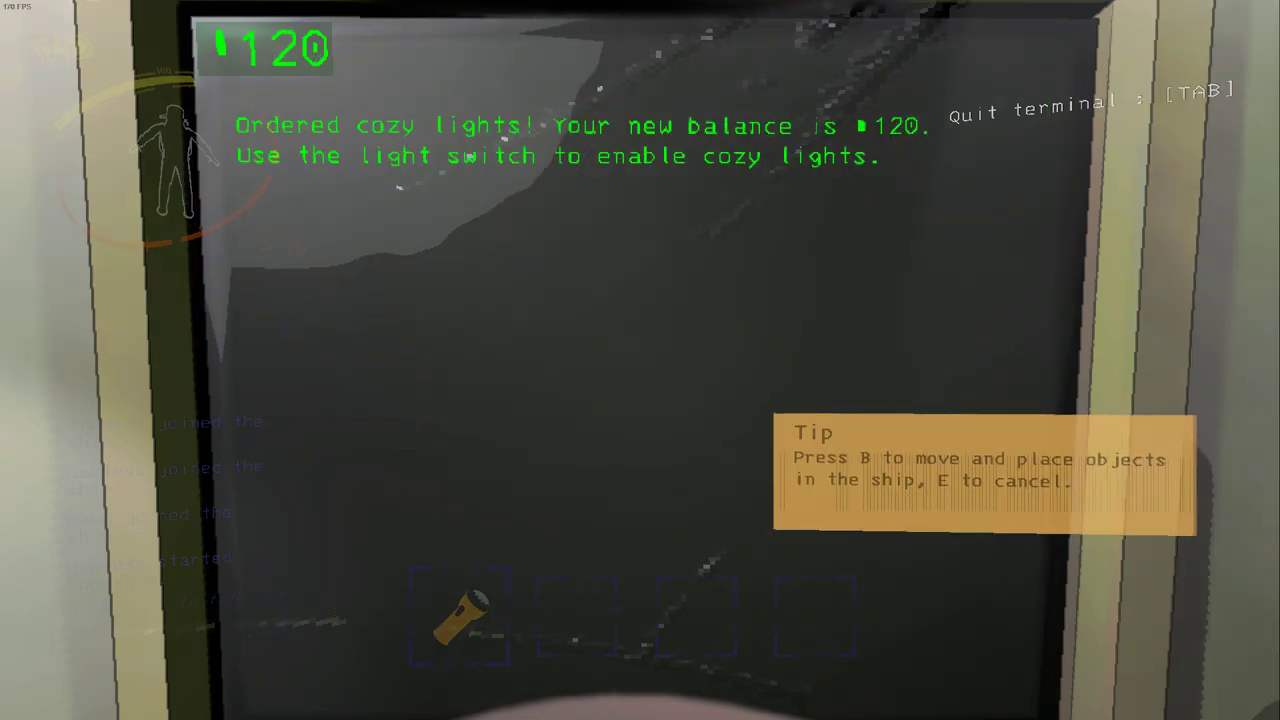
key(Tab)
Walk to the light switch and turn off the main ship lights
key(w)
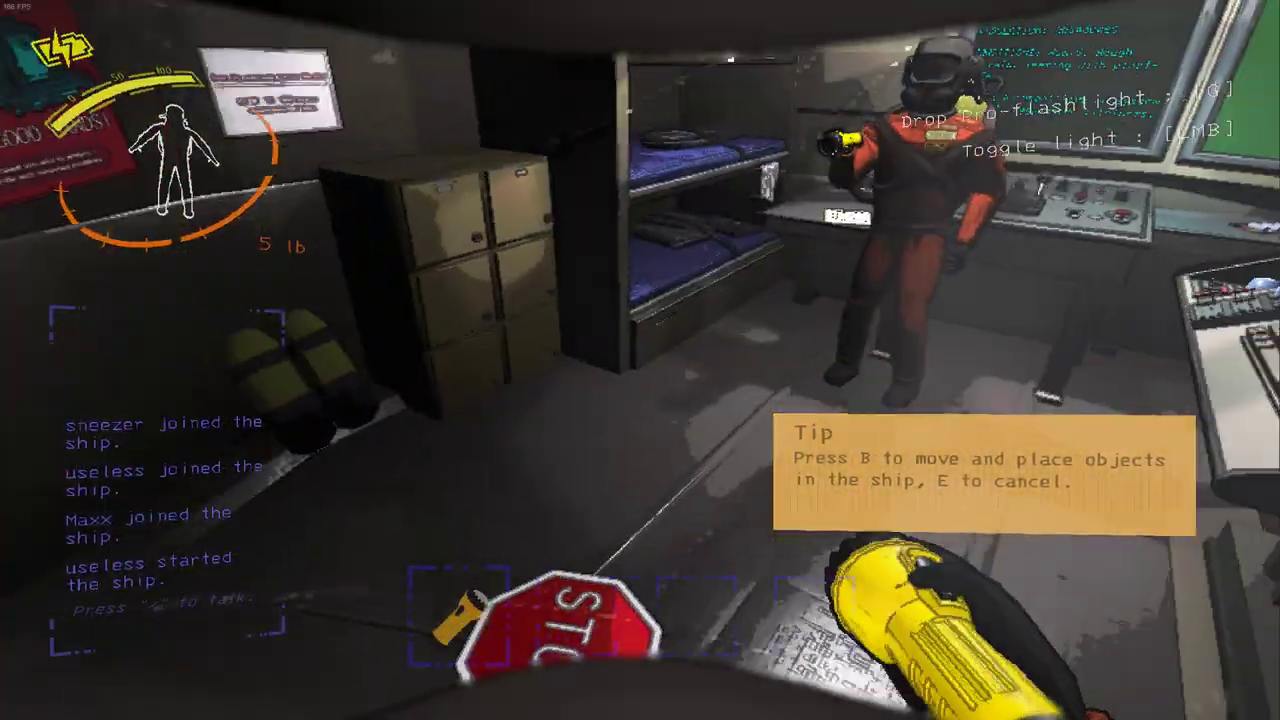
key(w)
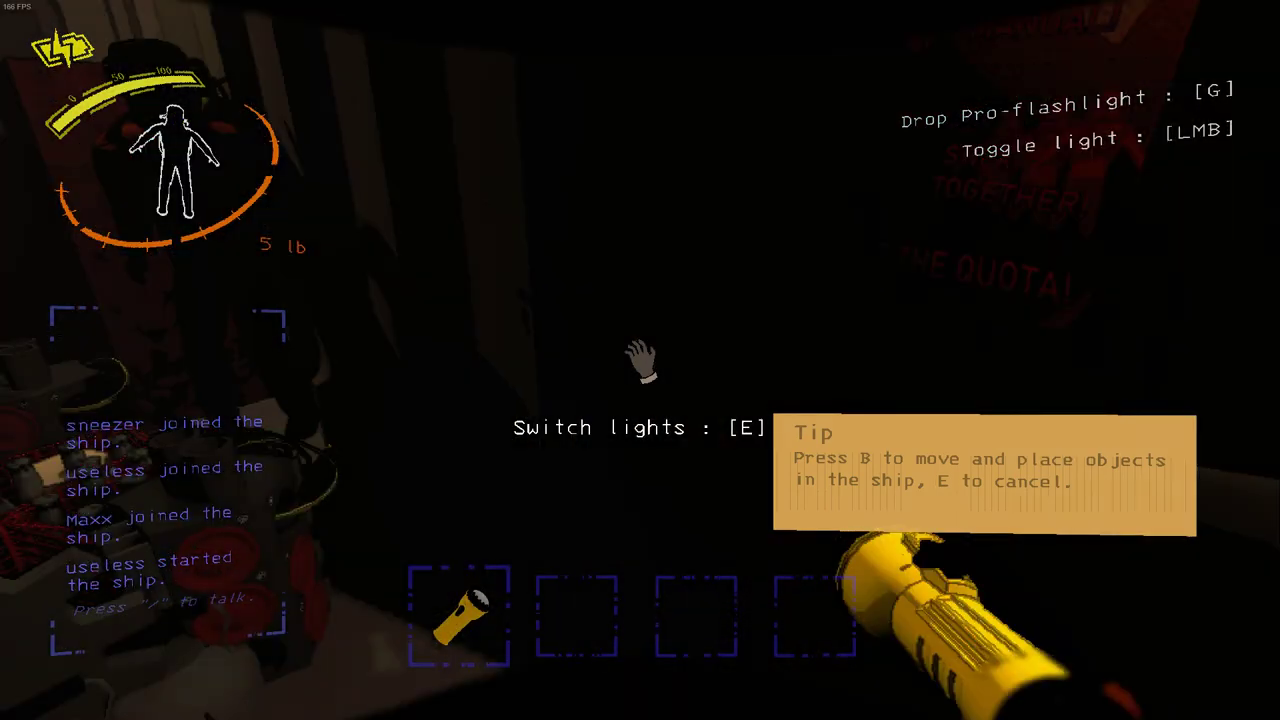
key(e)
Follow the glowing string lights across the ceiling, glancing toward the corridor and crewmate
key(w)
key(w)
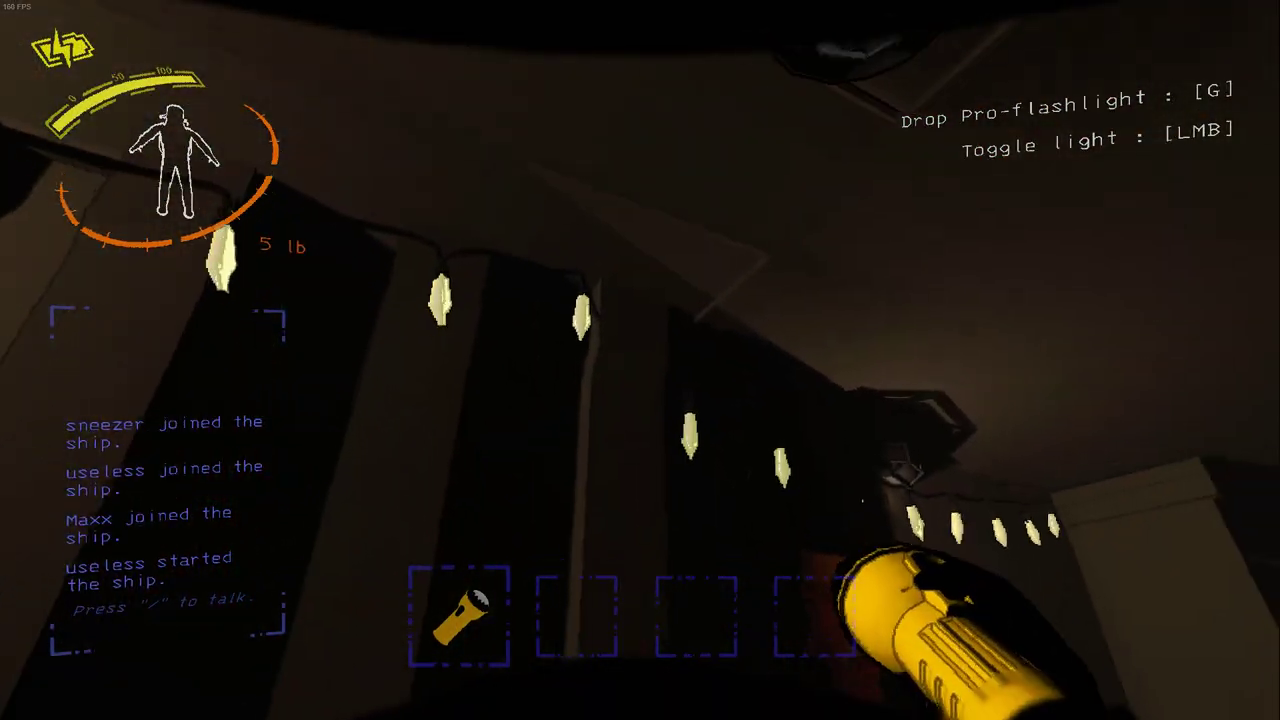
key(w)
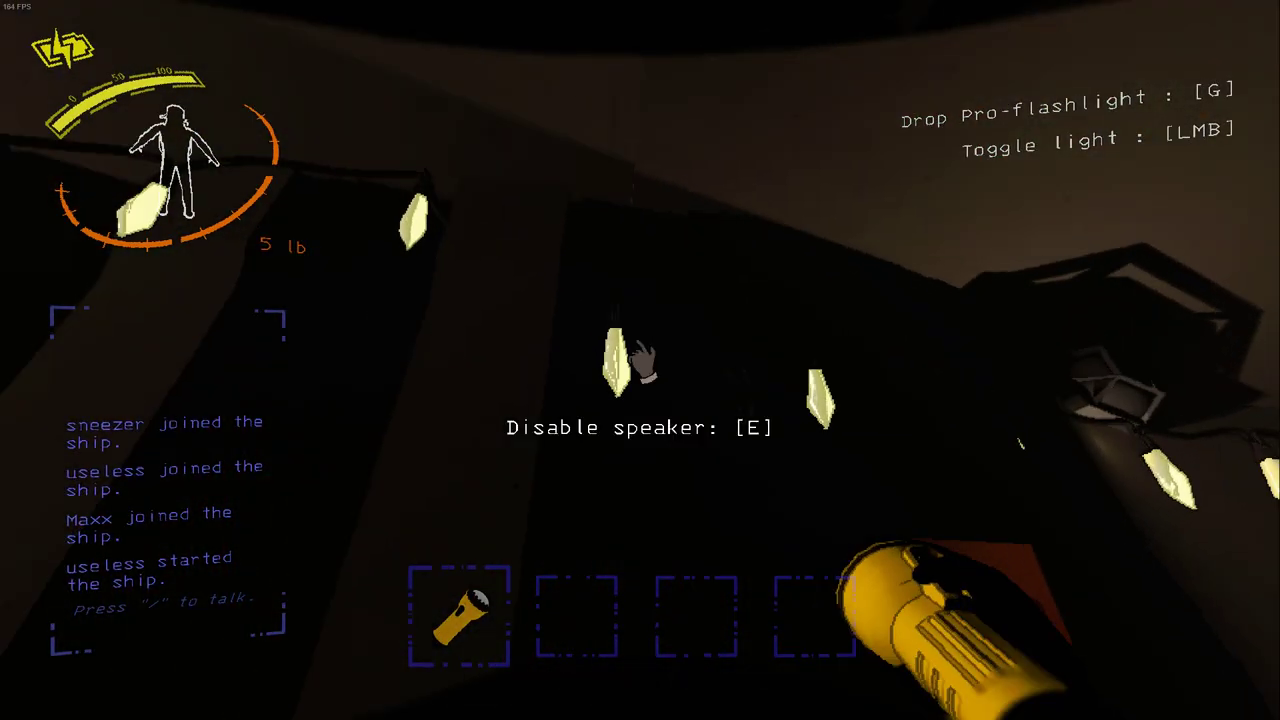
key(w)
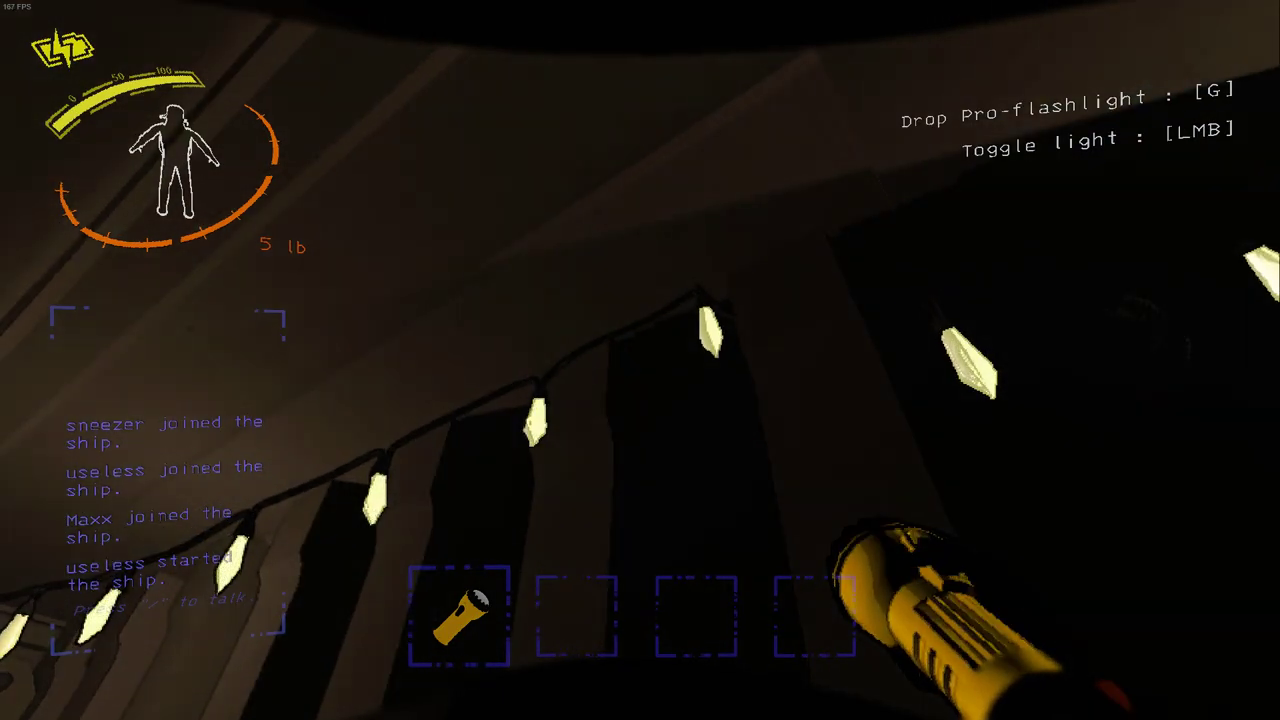
key(w)
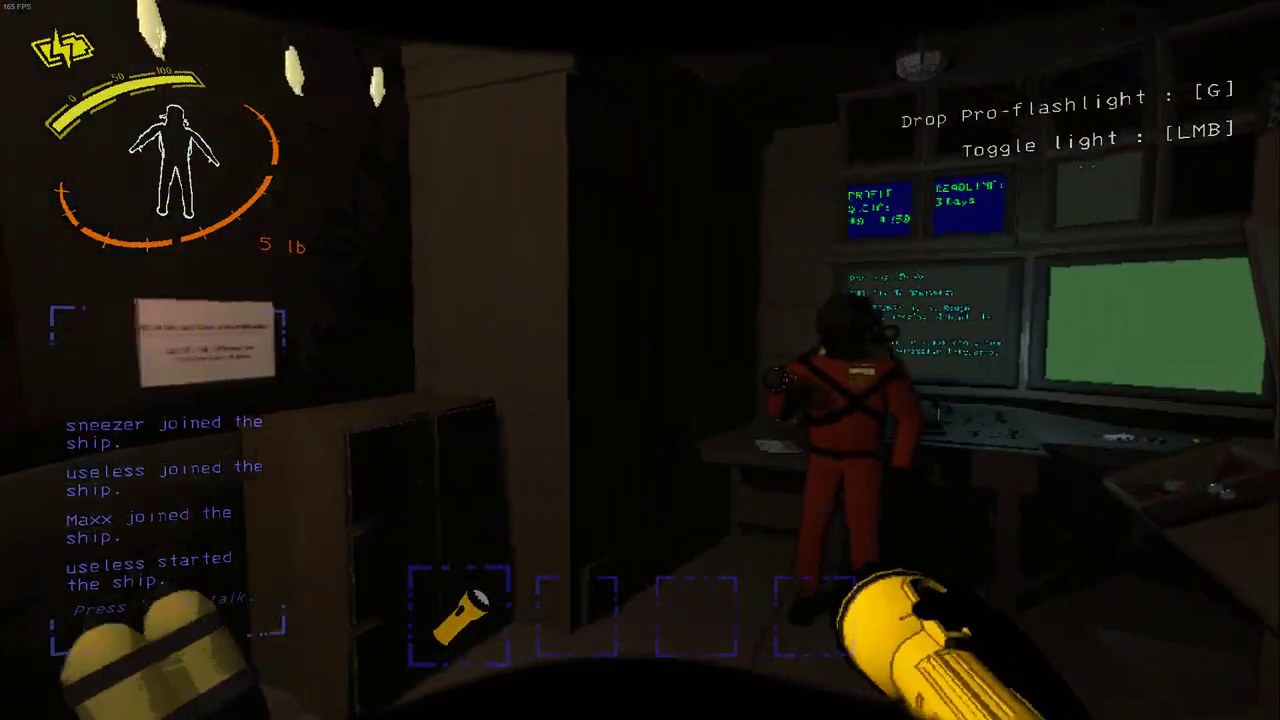
key(w)
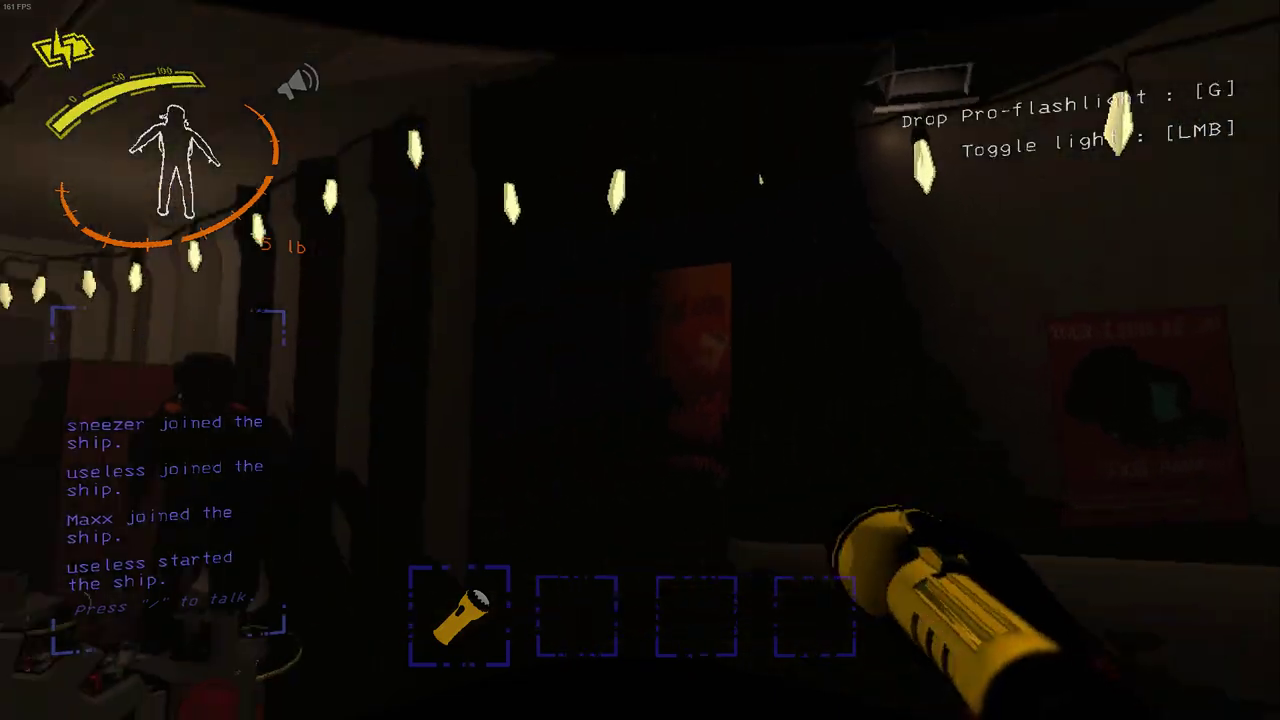
key(w)
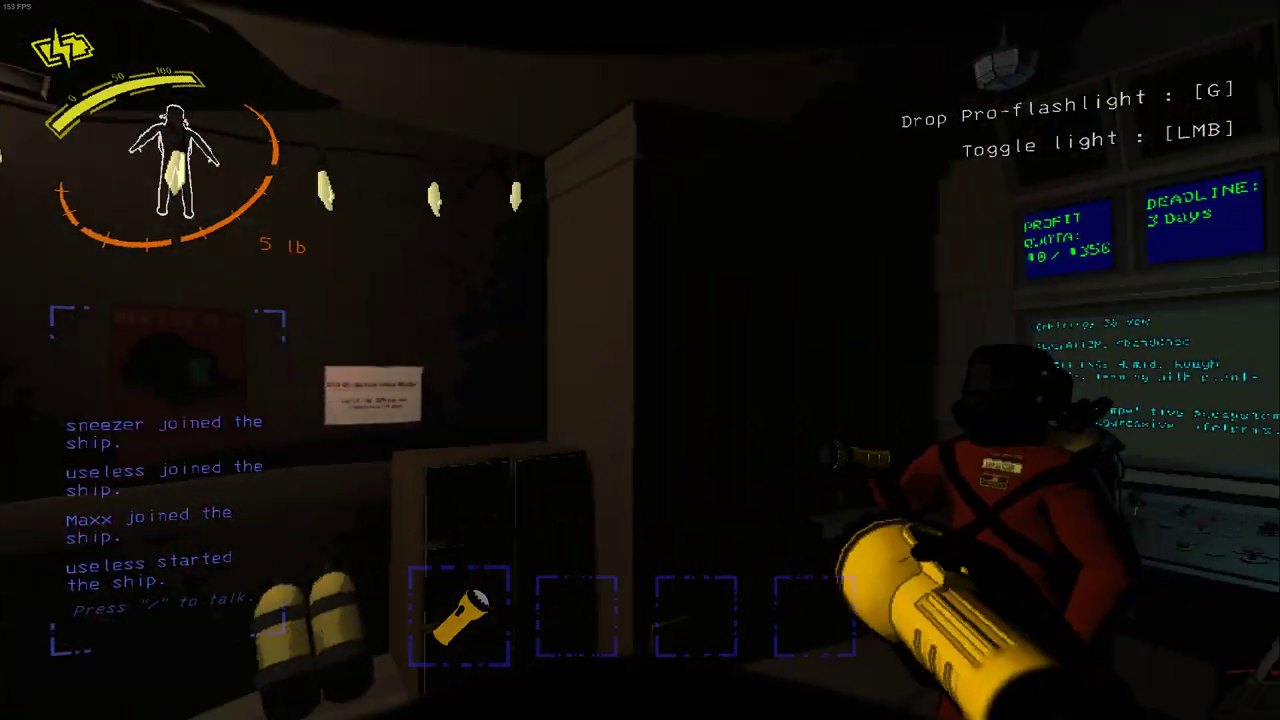
key(w)
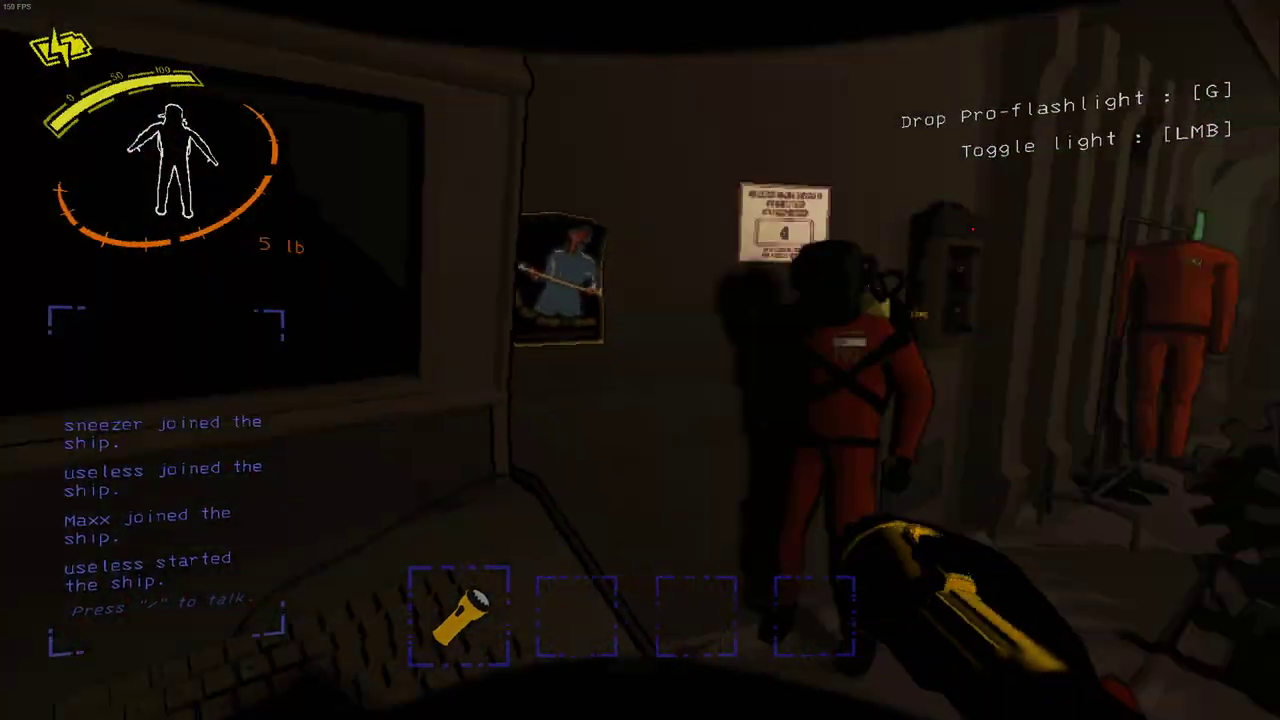
key(w)
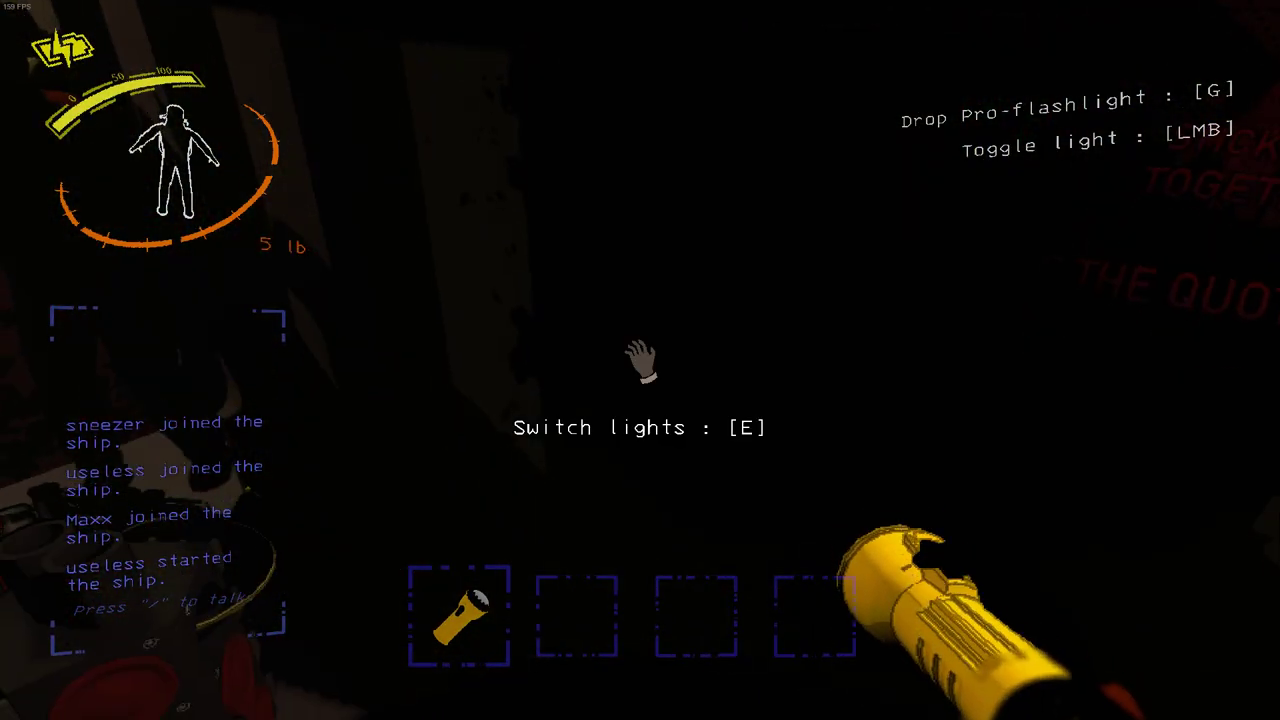
Switch the main ship lights back on and survey the lit room
key(e)
key(w)
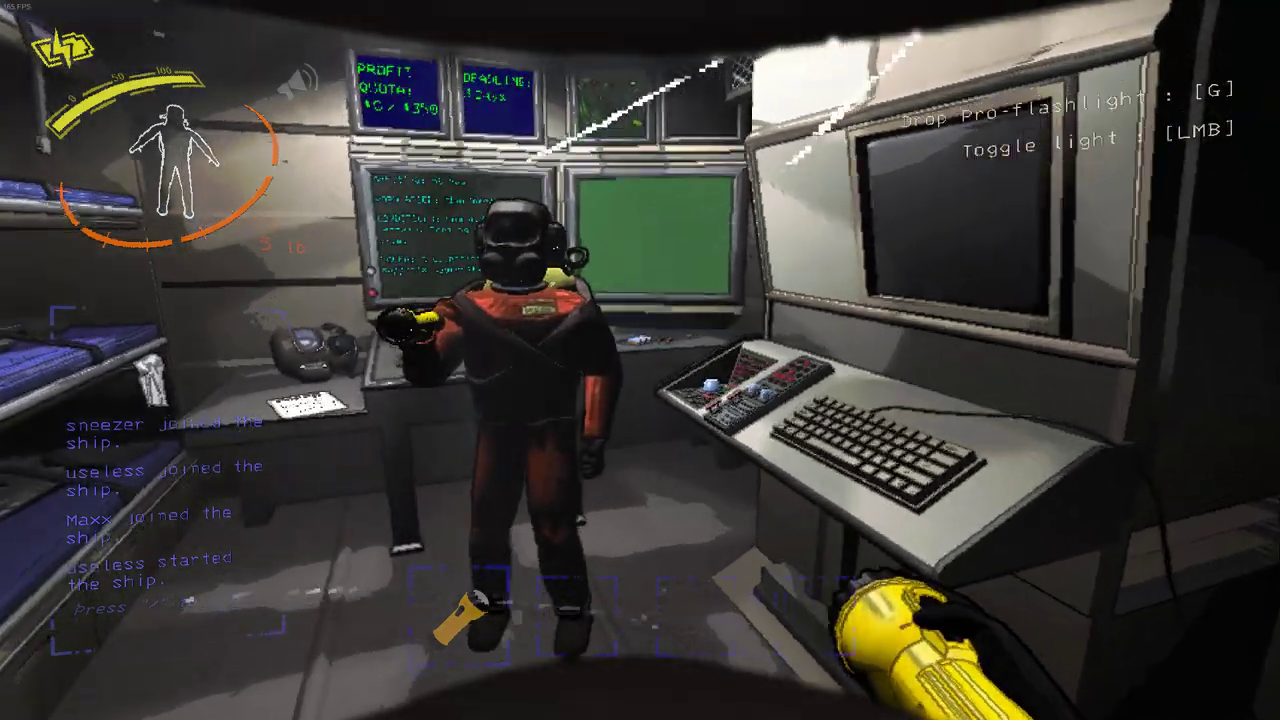
key(s)
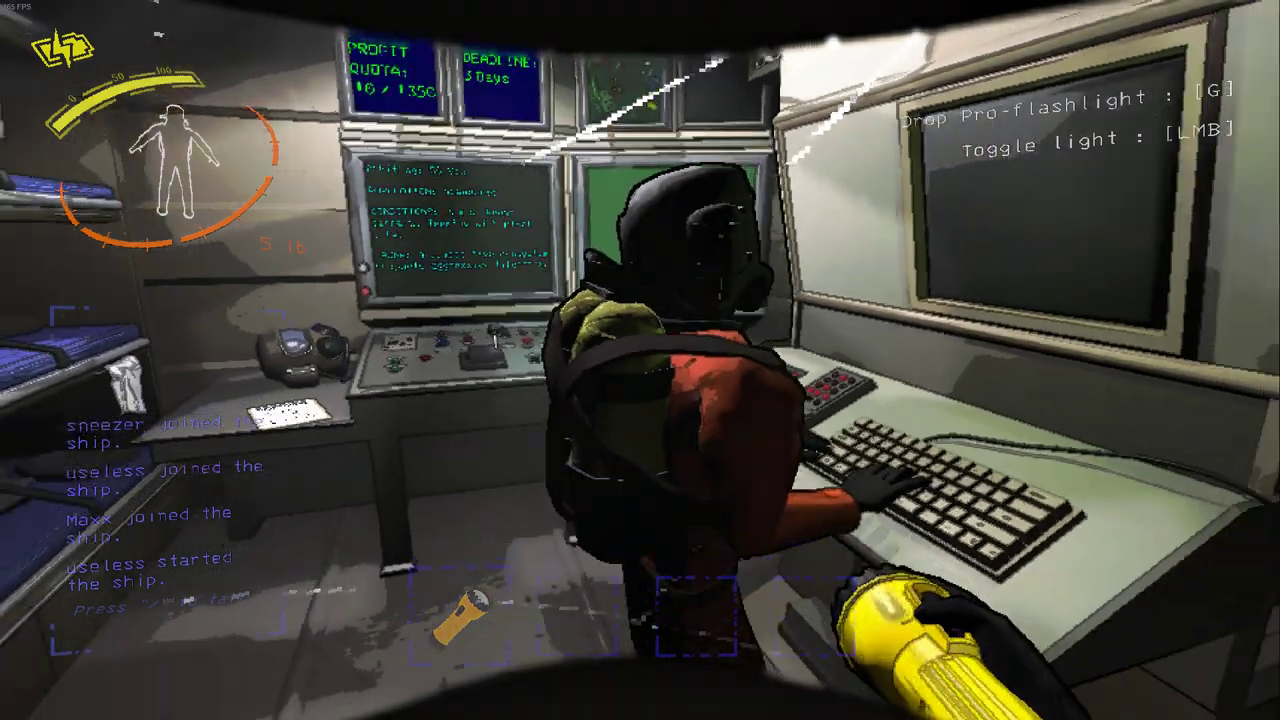
Move around the cabin, ending at the control console showing the moon's details
key(s)
key(w)
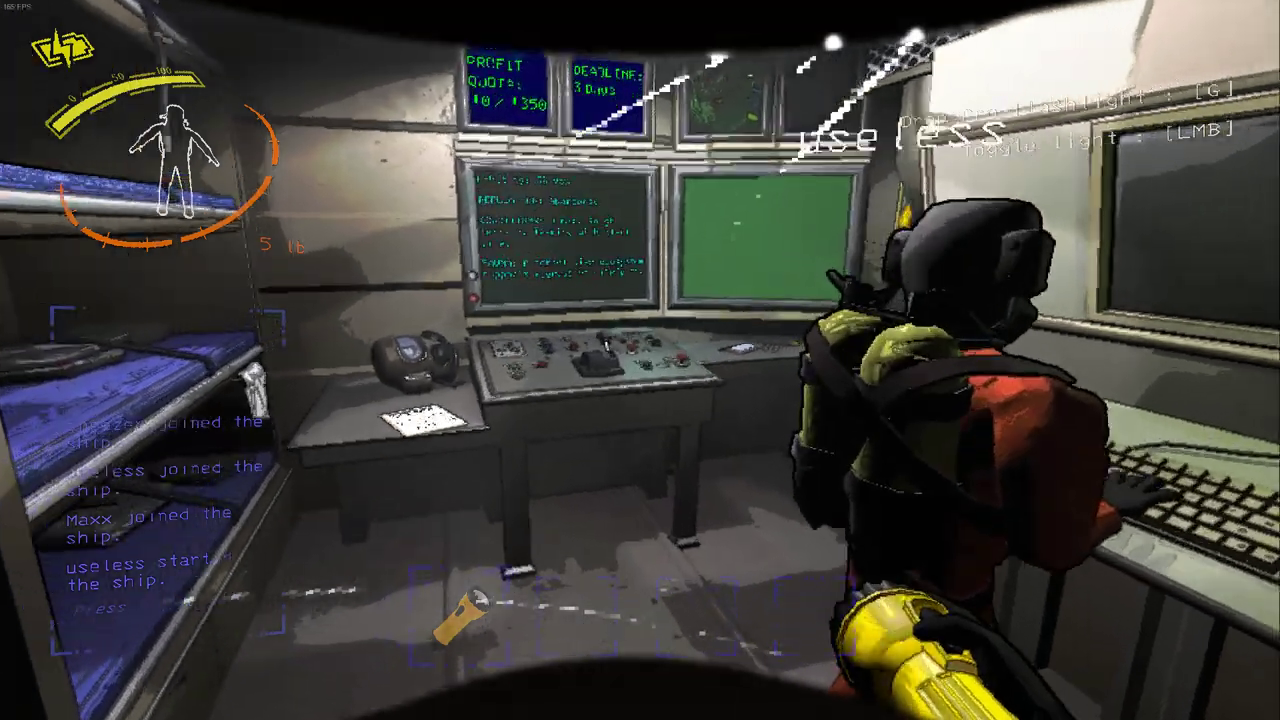
key(s)
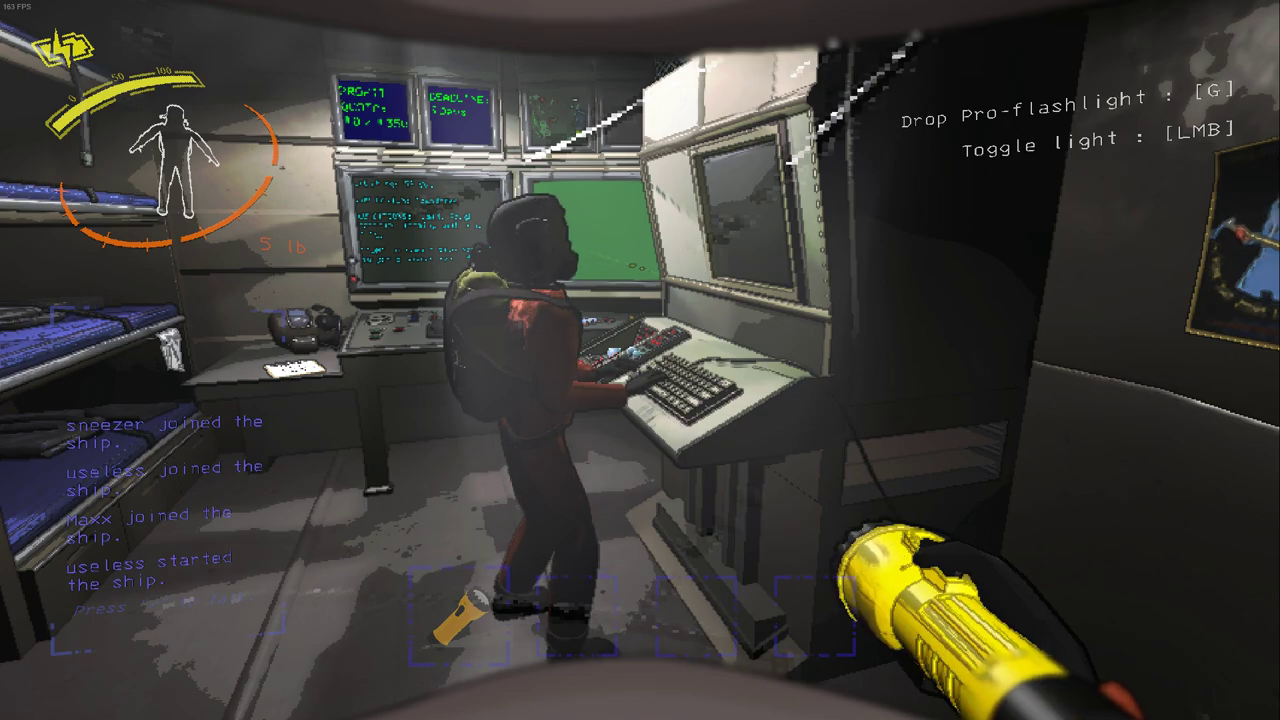
key(s)
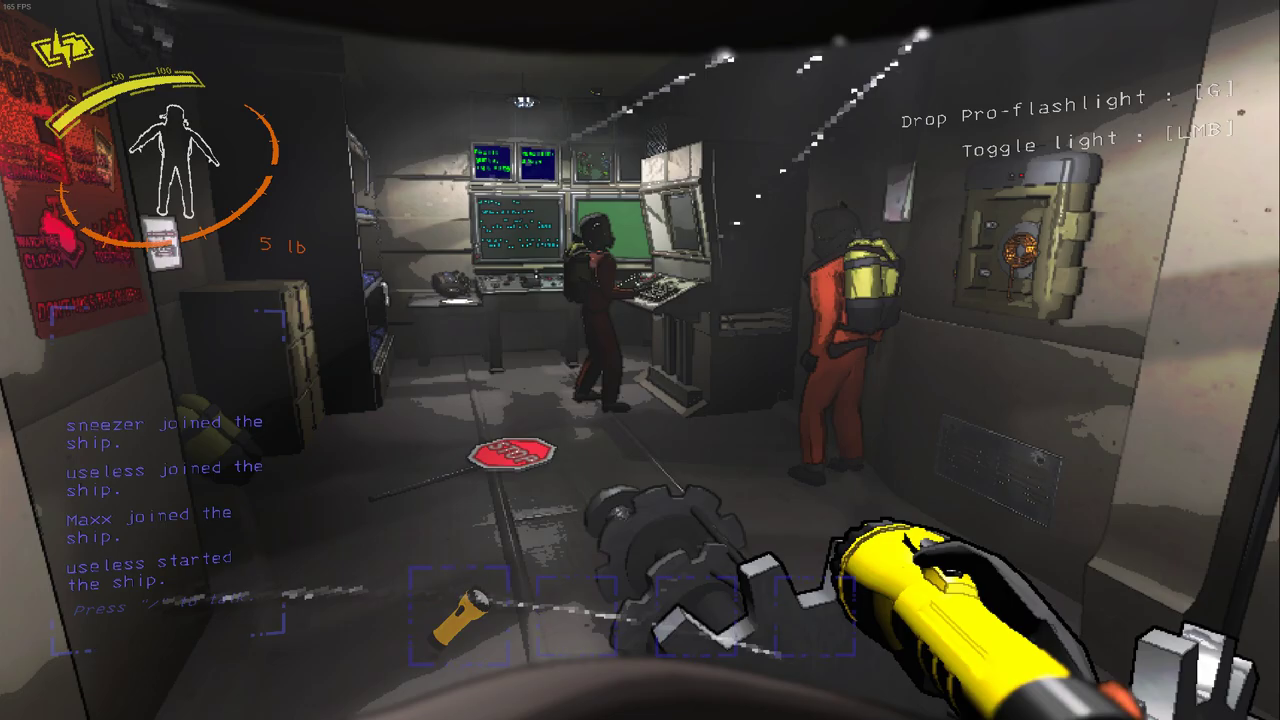
key(w)
key(w)
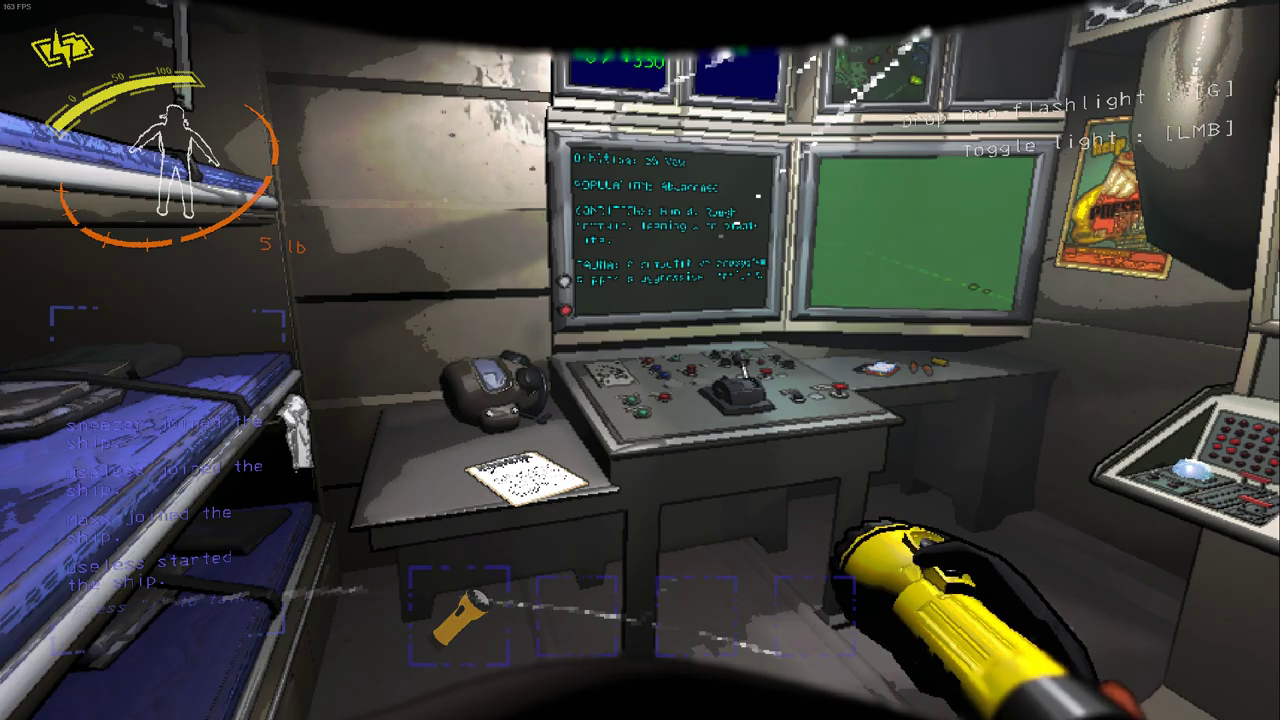
Turn the main lights off at the switch and walk the corridor under the cozy lights
key(w)
key(w)
key(e)
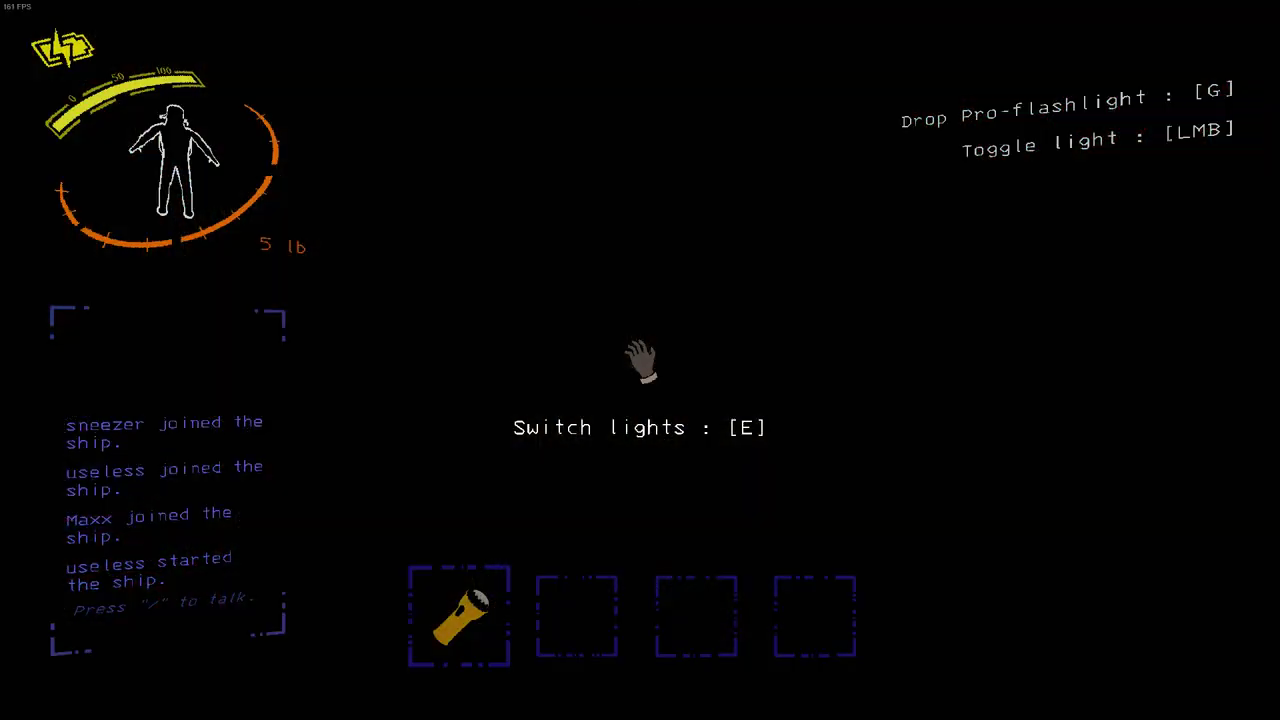
key(e)
key(w)
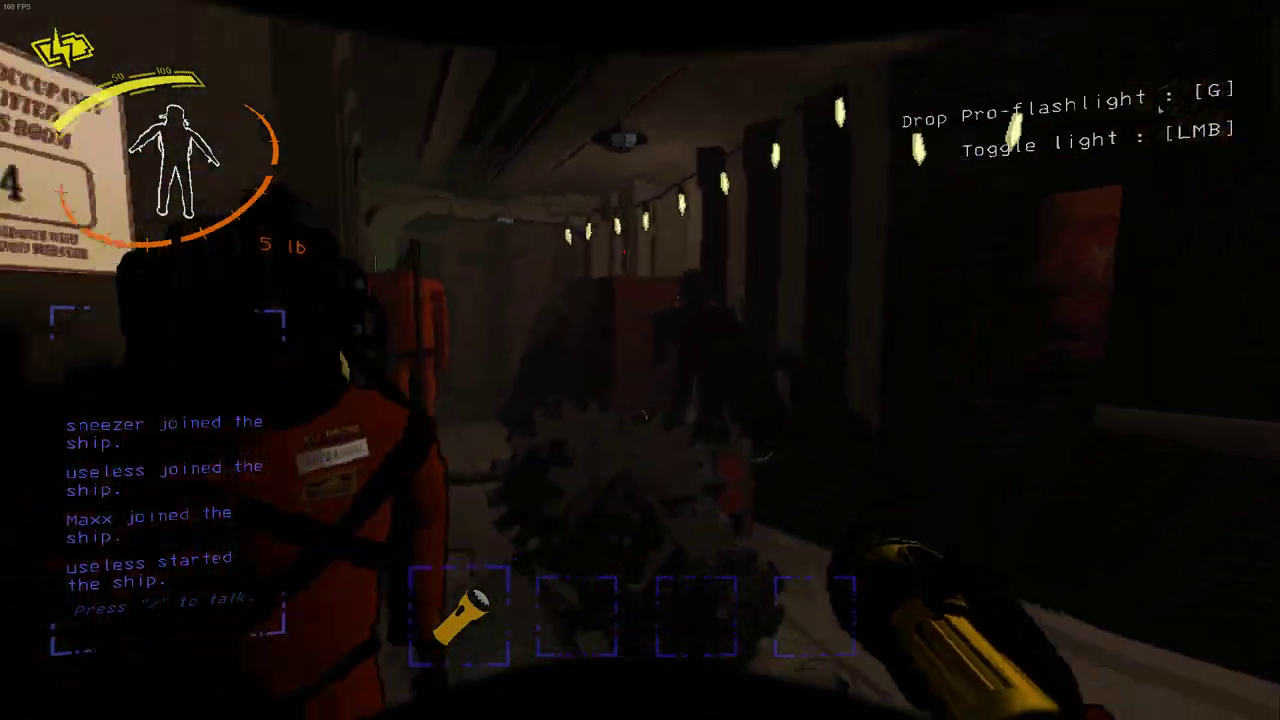
key(w)
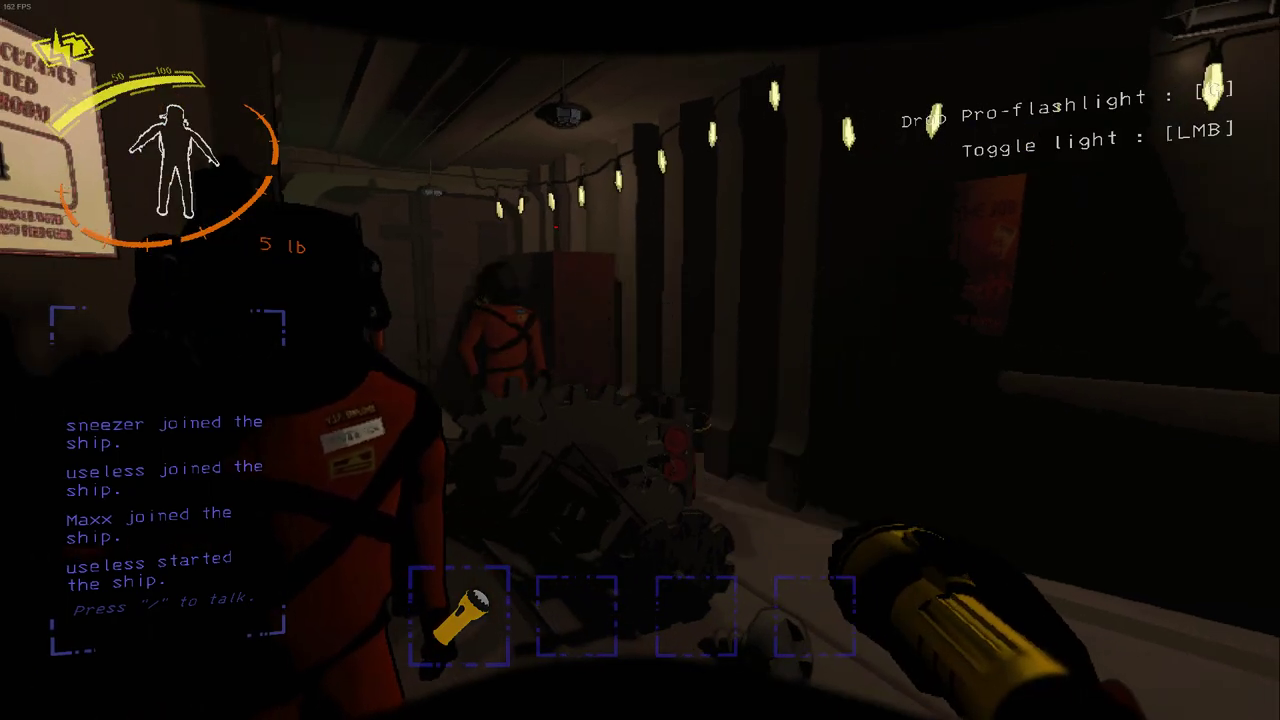